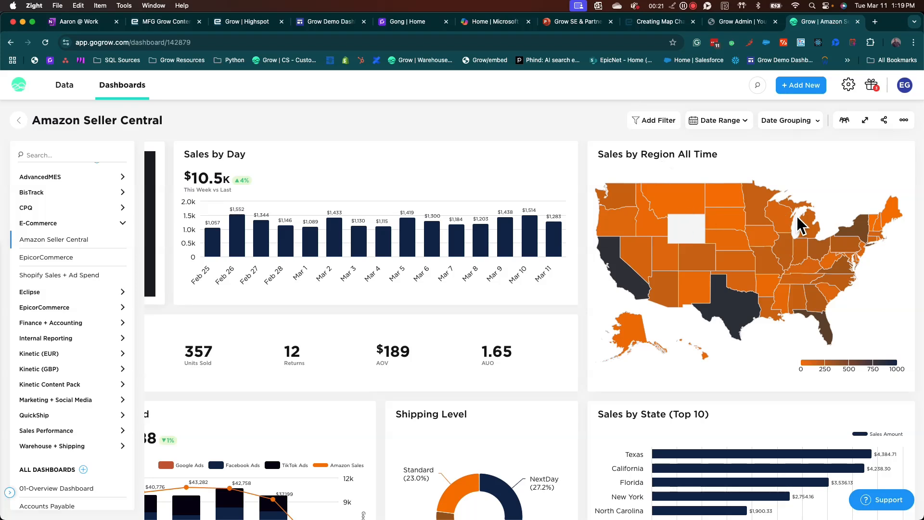
- Open the Sales by Region All Time map metric from the Amazon Seller Central dashboard for editing
left_click(840, 191)
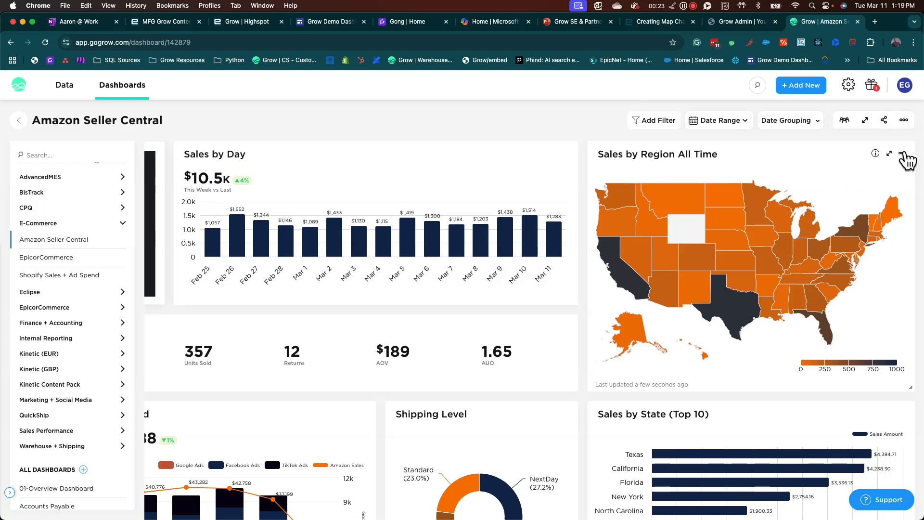
left_click(903, 154)
left_click(871, 240)
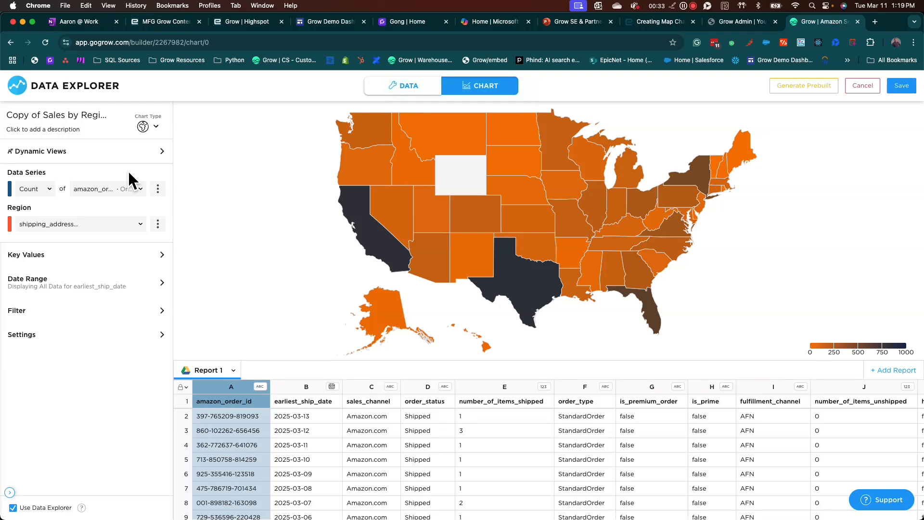
- Check the aggregation options and available columns of the data series, and open the calculation editor for a calculated series
left_click(49, 189)
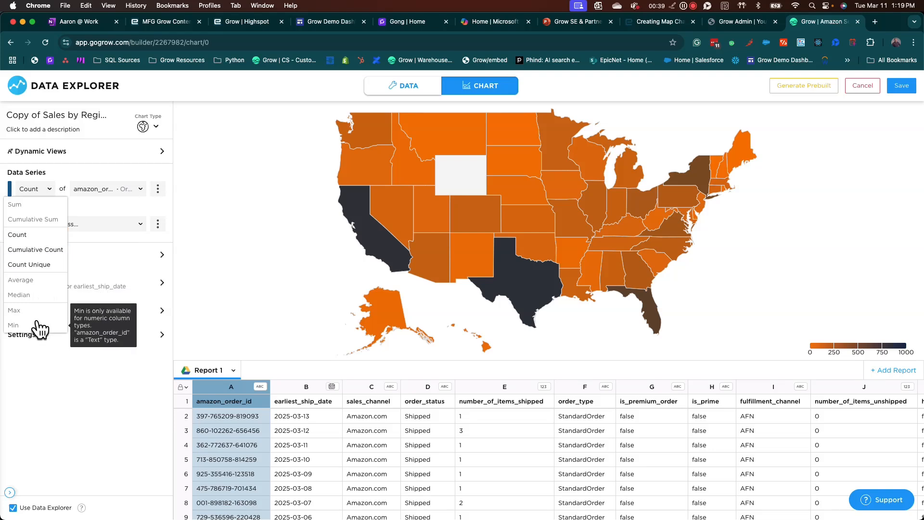
left_click(115, 422)
left_click(141, 189)
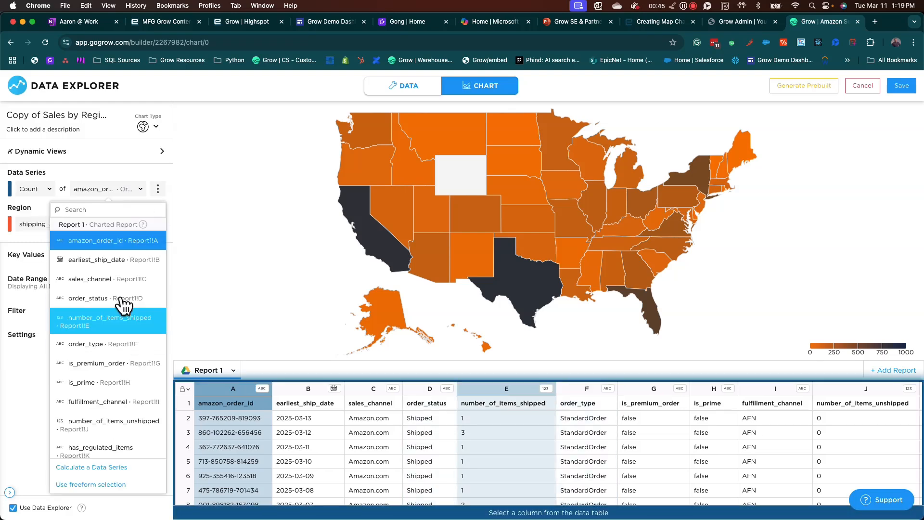
left_click(91, 469)
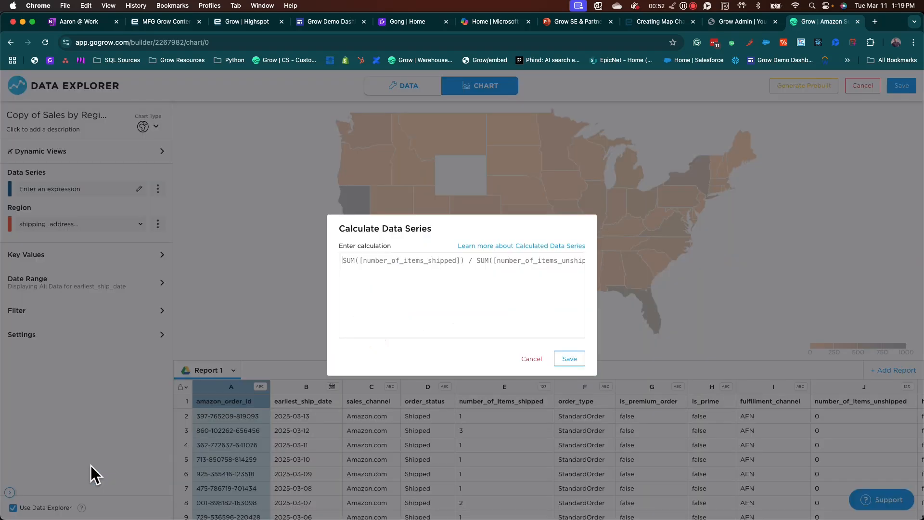
- Open the help article on calculated data series and read through its supported syntax, operators and expression examples
left_click(503, 245)
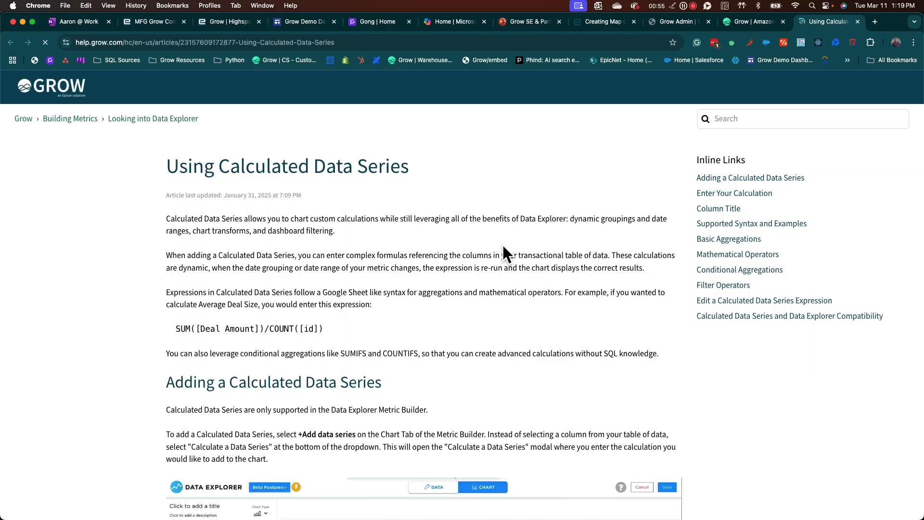
scroll(362, 235, "down", 1)
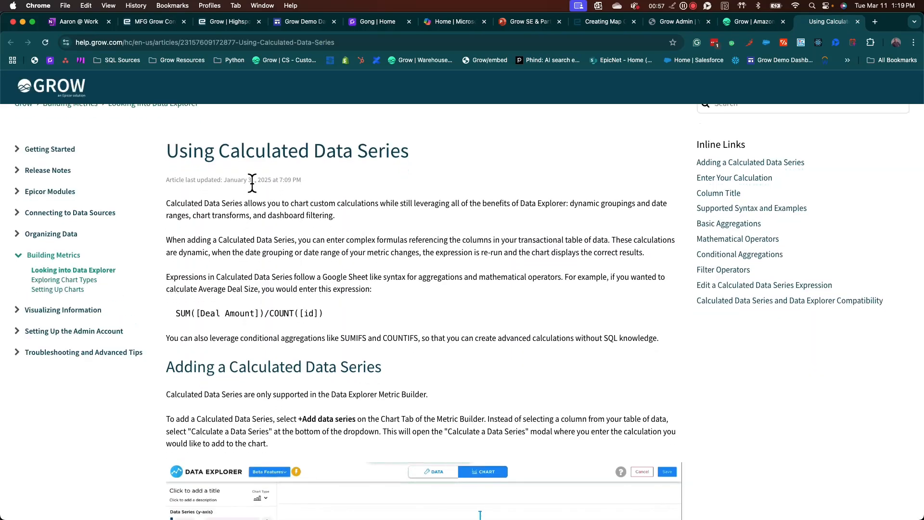
scroll(249, 173, "down", 20)
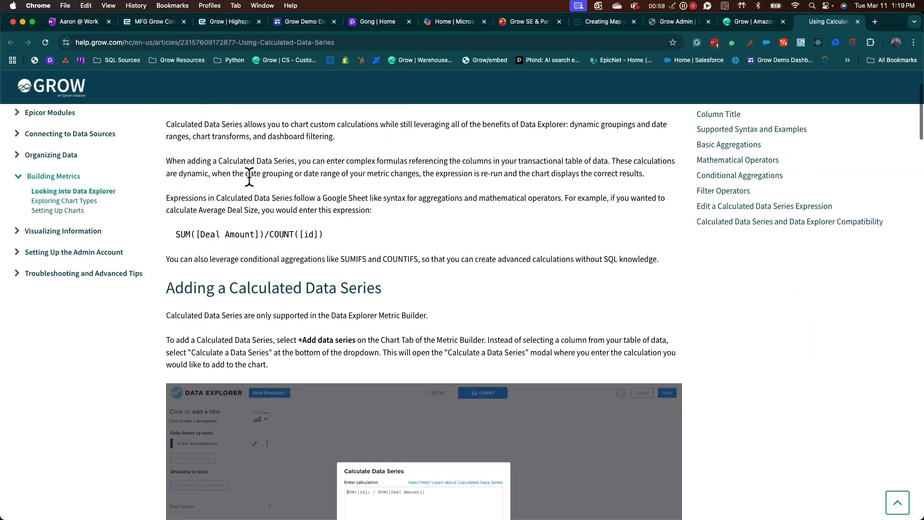
scroll(250, 176, "down", 4)
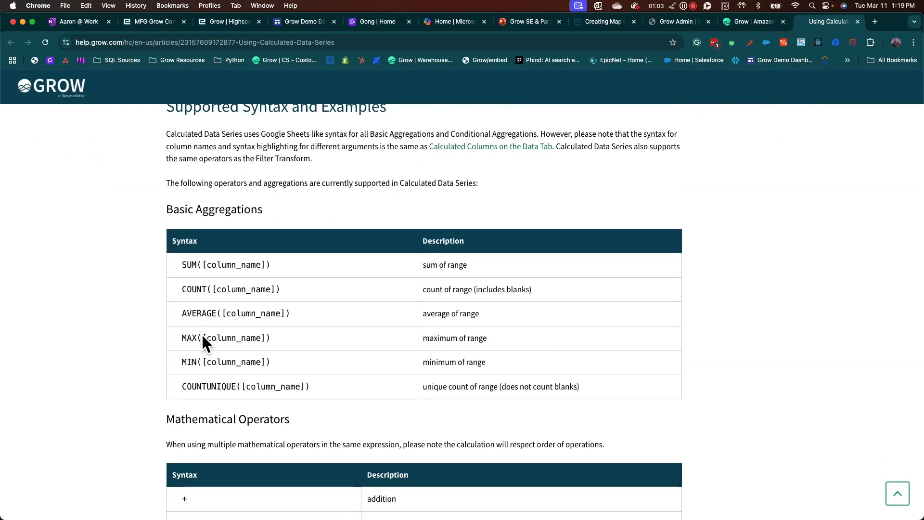
scroll(249, 311, "down", 8)
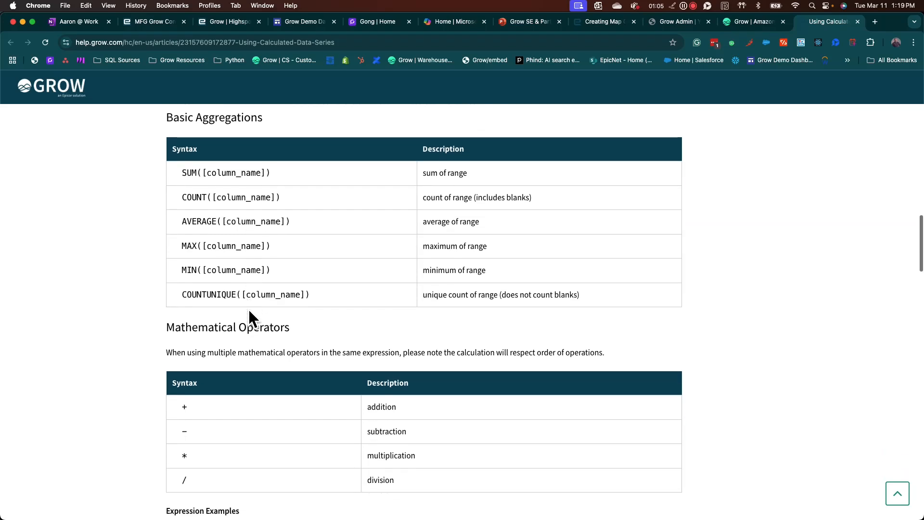
scroll(238, 234, "down", 14)
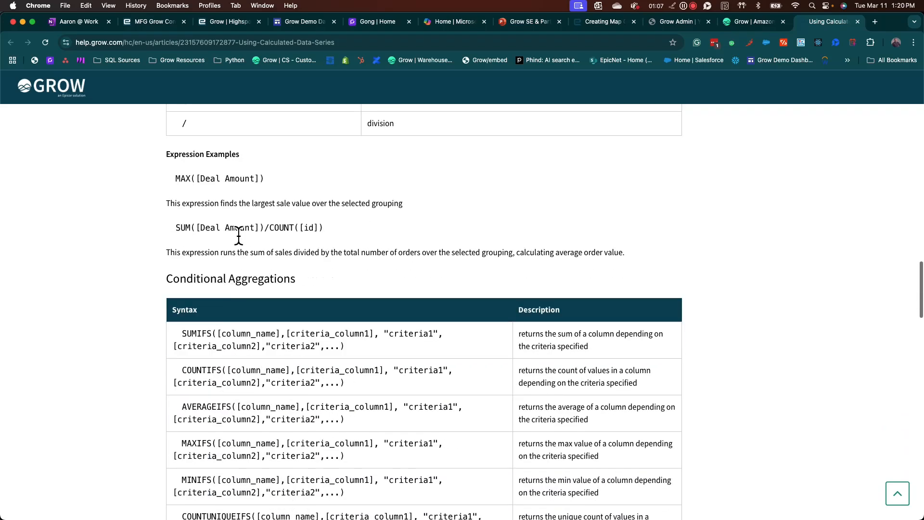
scroll(239, 234, "down", 2)
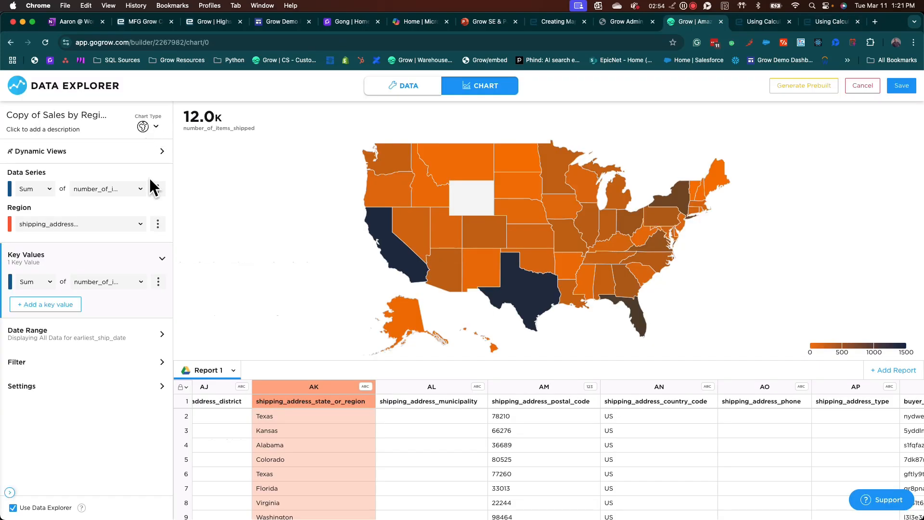
- Change the map's region type to World
left_click(158, 224)
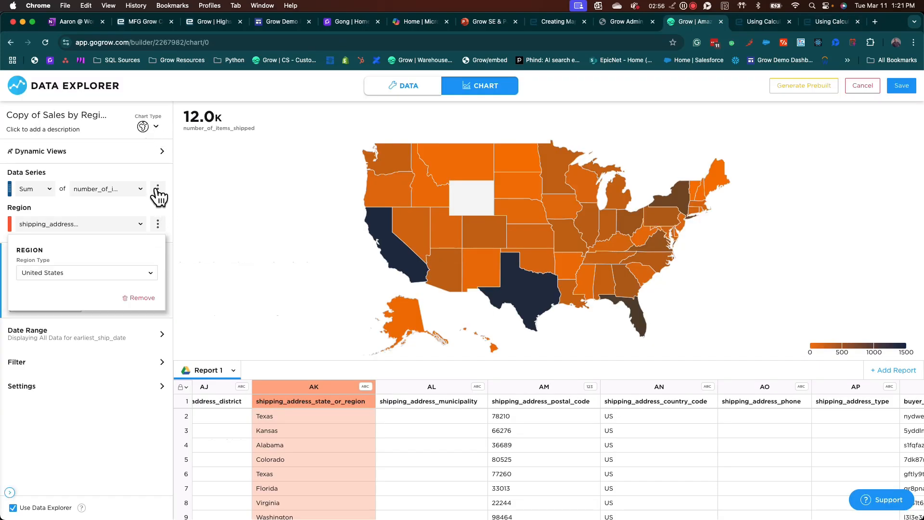
left_click(116, 274)
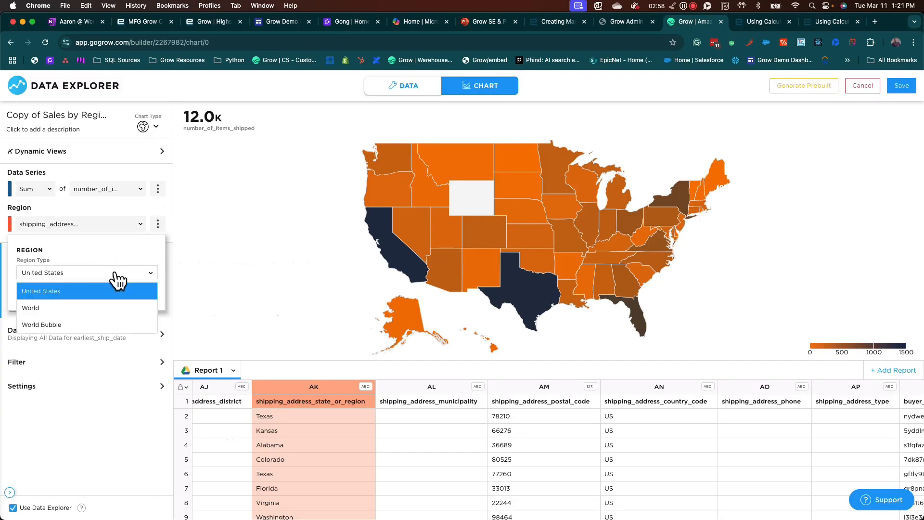
left_click(45, 307)
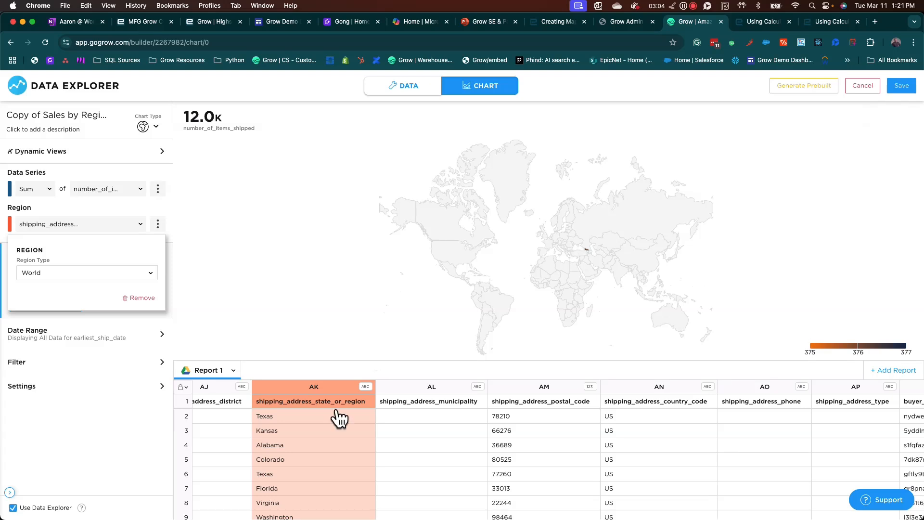
- Examine the state, city and country shipping address columns of Report 1 for data suited to a world map
scroll(295, 438, "down", 5)
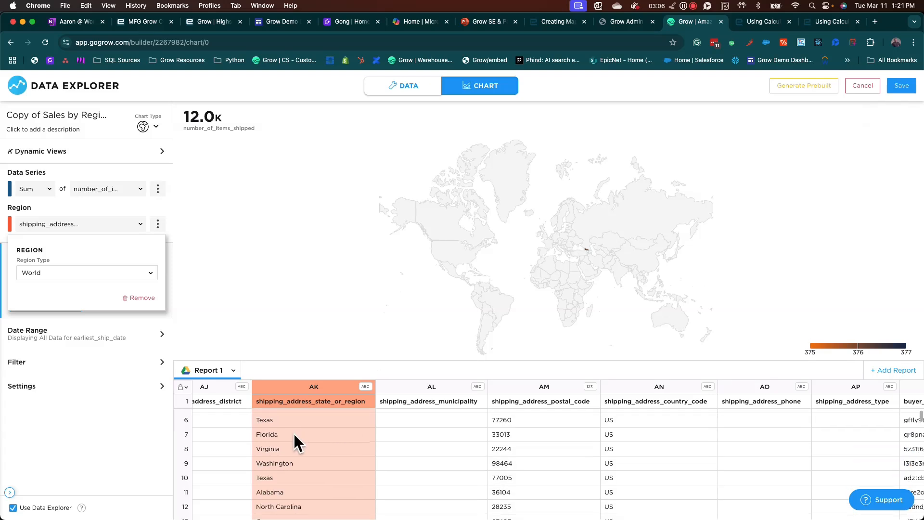
scroll(294, 434, "down", 10)
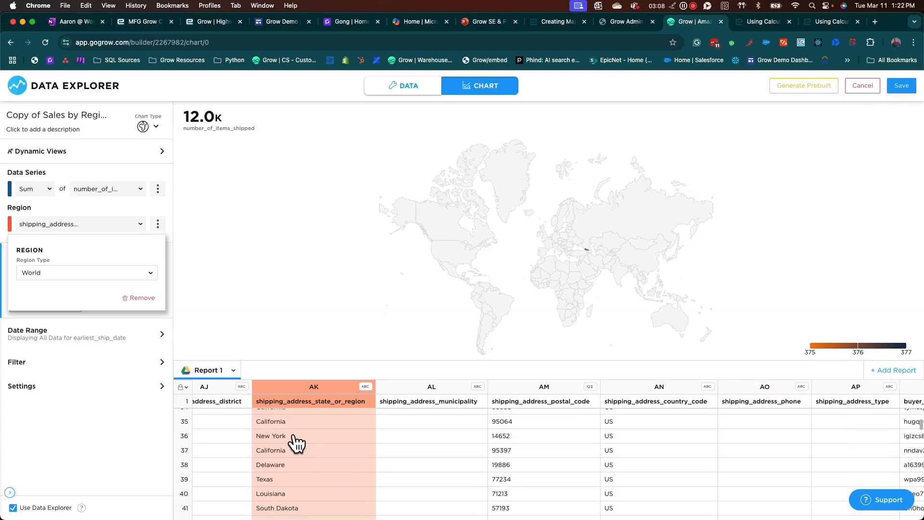
scroll(294, 435, "up", 12)
scroll(294, 434, "up", 2)
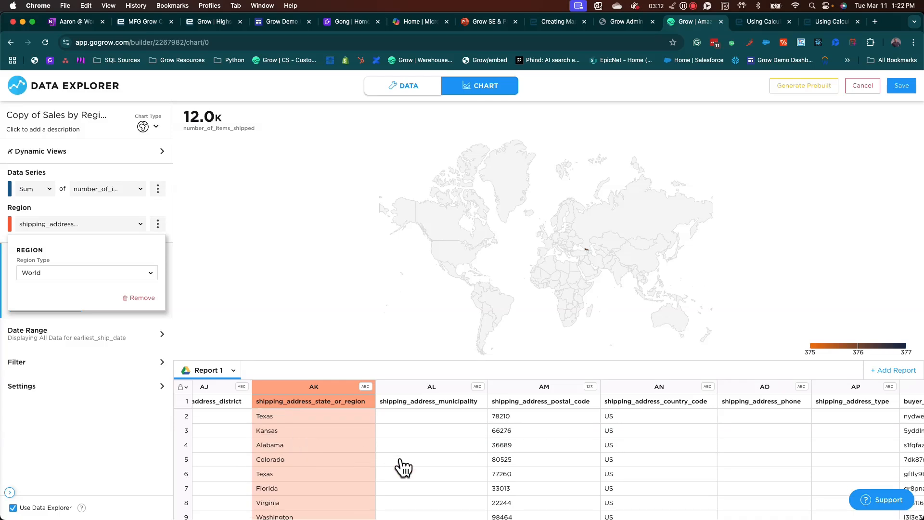
scroll(401, 461, "right", 3)
scroll(401, 460, "left", 6)
scroll(401, 460, "left", 5)
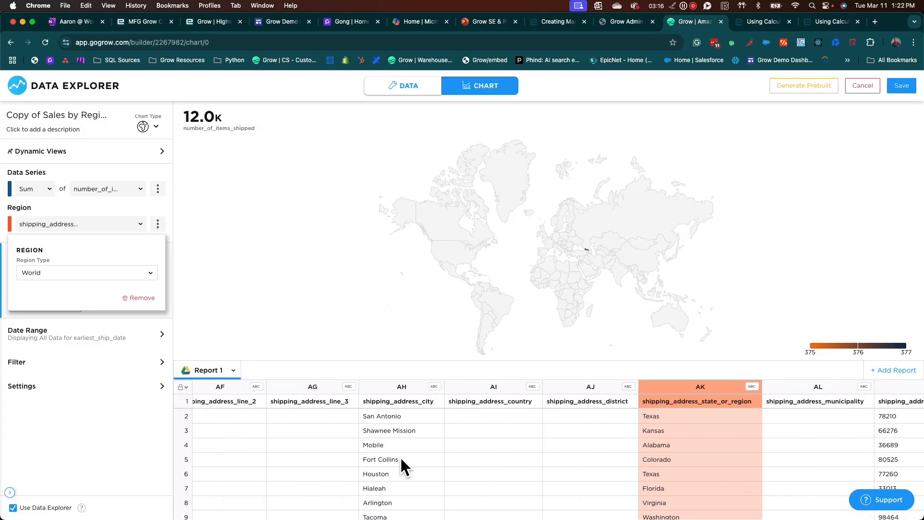
scroll(402, 459, "left", 5)
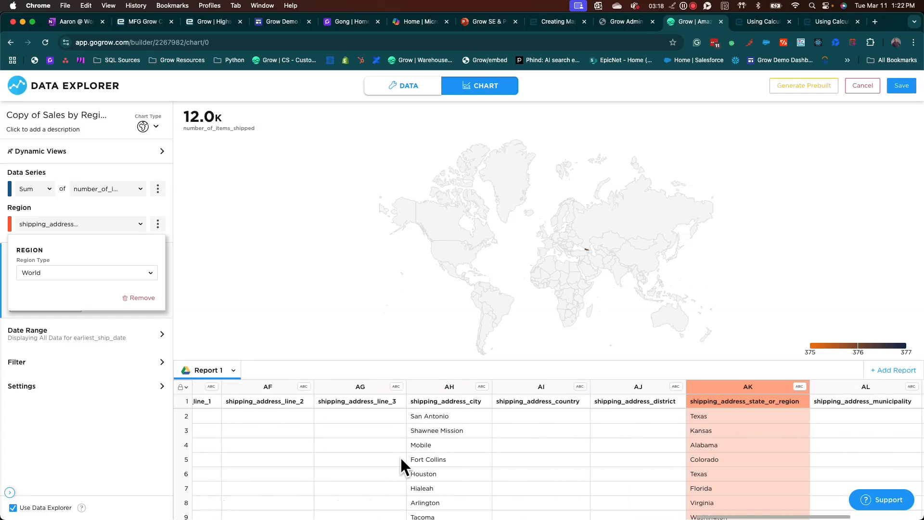
scroll(401, 459, "left", 6)
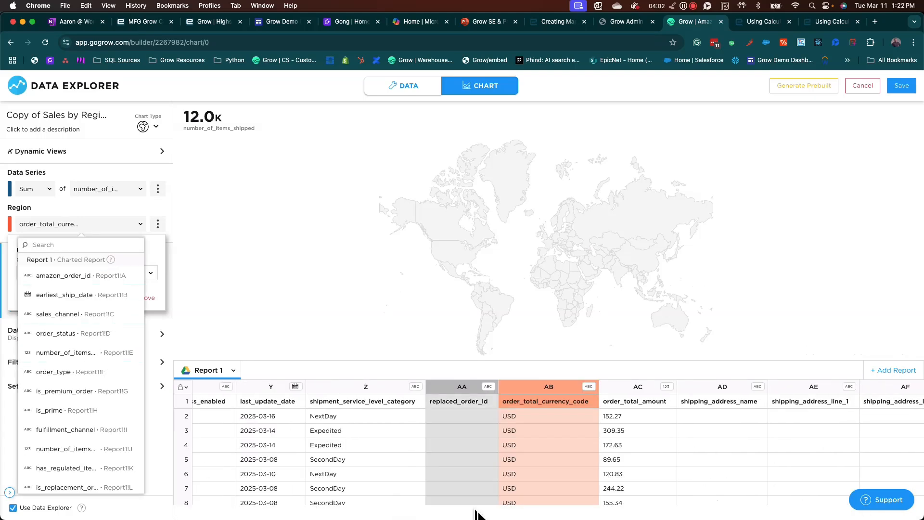
- Set the map's region column to shipping_address_state_or_region from Report 1
scroll(511, 424, "right", 6)
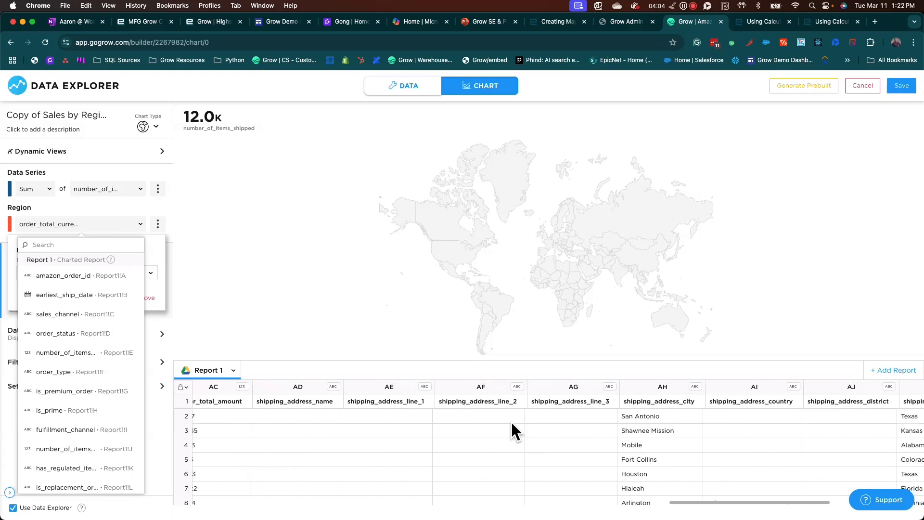
scroll(512, 424, "right", 4)
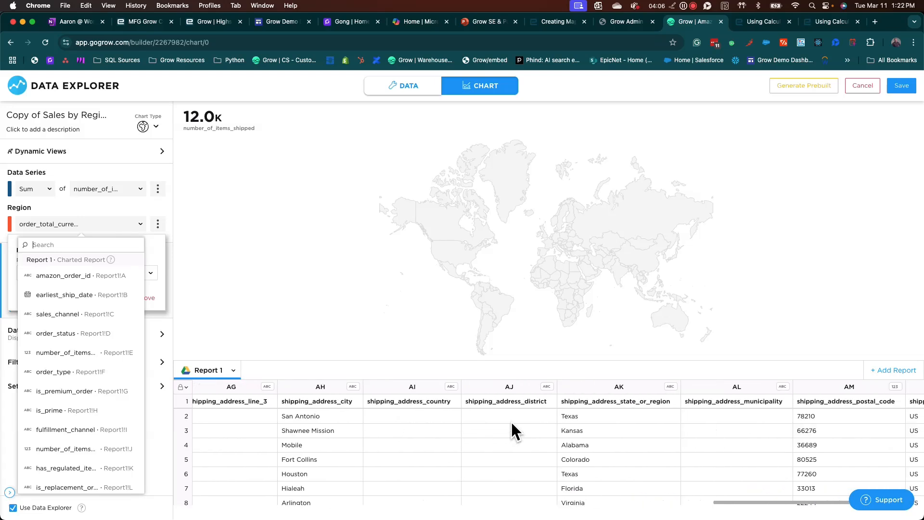
left_click(629, 396)
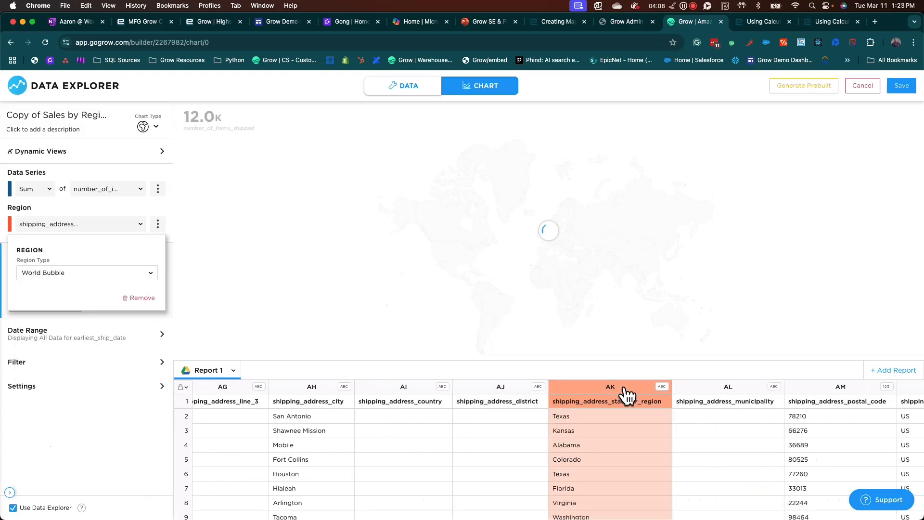
- Inspect the world bubble map, set the region type to United States and check individual state values
mouse_move(609, 250)
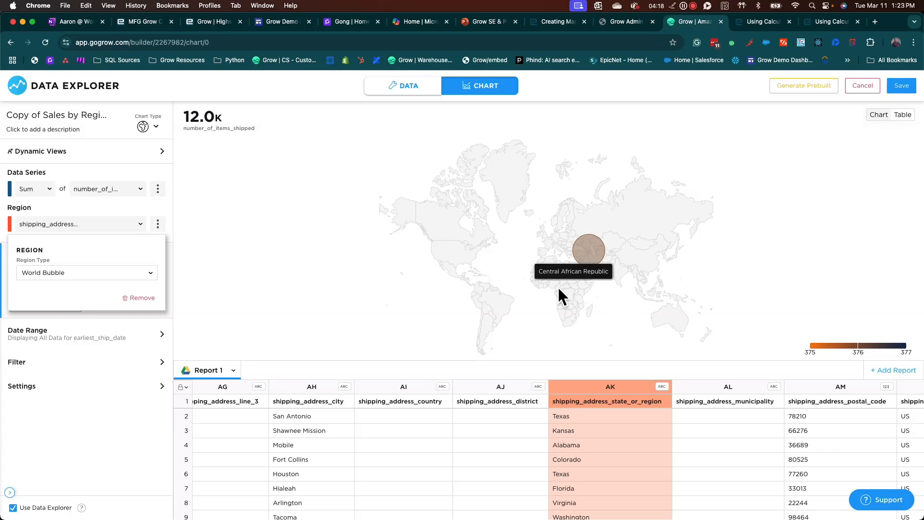
mouse_move(581, 253)
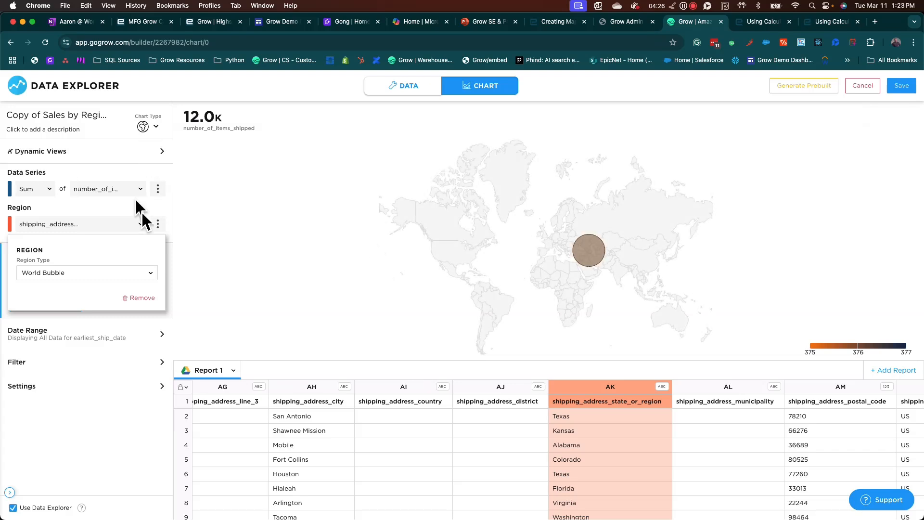
left_click(135, 273)
left_click(82, 291)
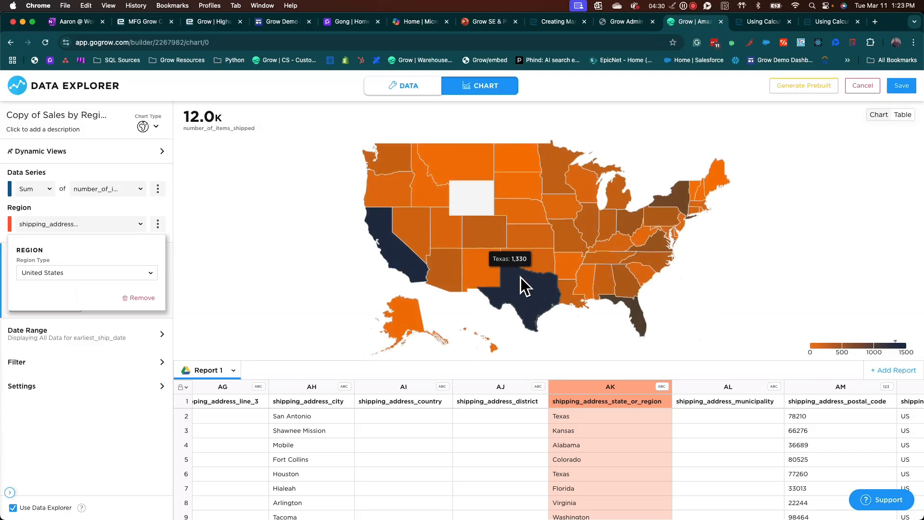
mouse_move(403, 261)
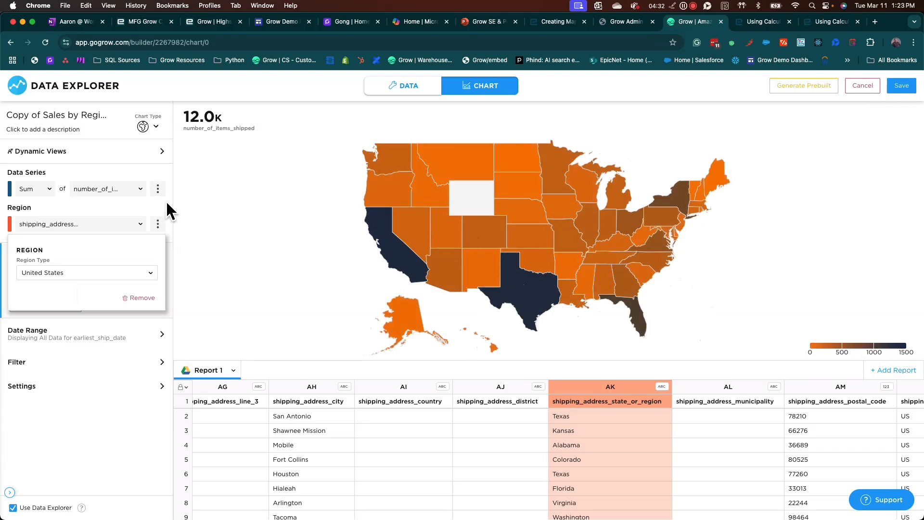
- Review the data series' title, color and number format options, and the Filter, Settings and Dynamic Views sections
left_click(157, 189)
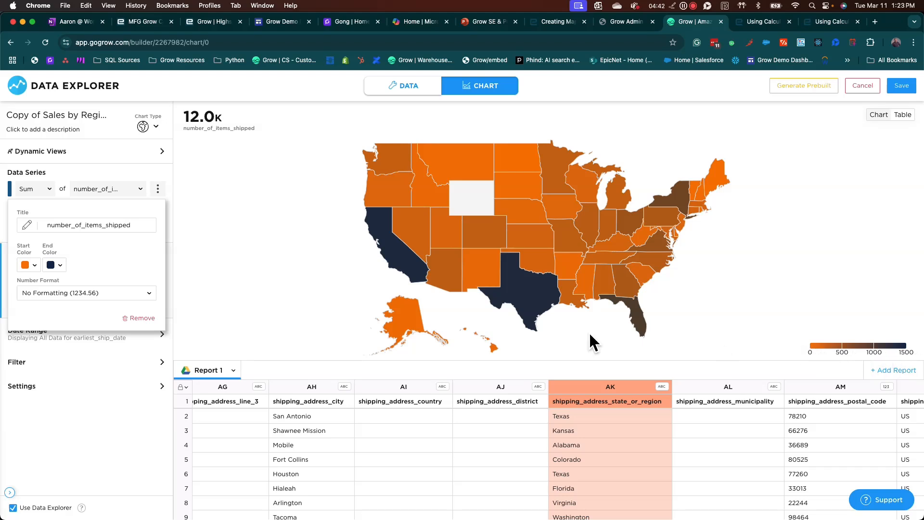
mouse_move(538, 290)
left_click(108, 364)
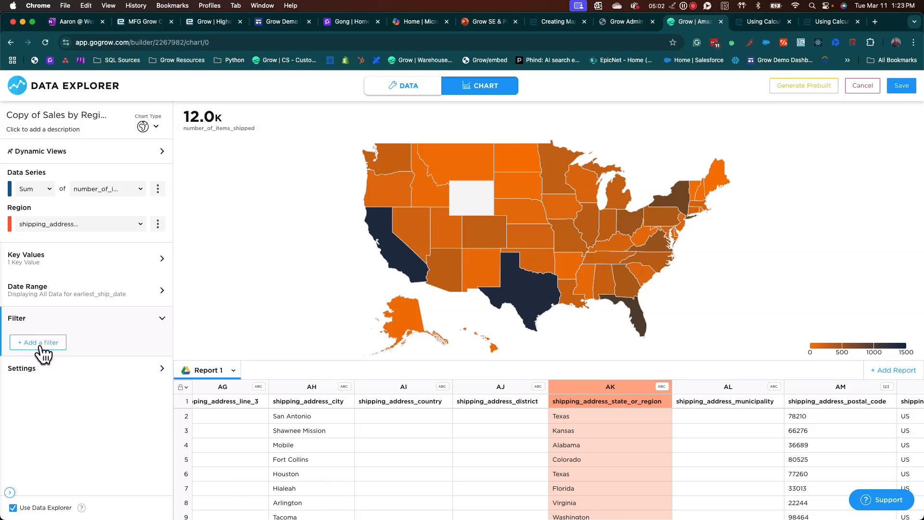
left_click(60, 369)
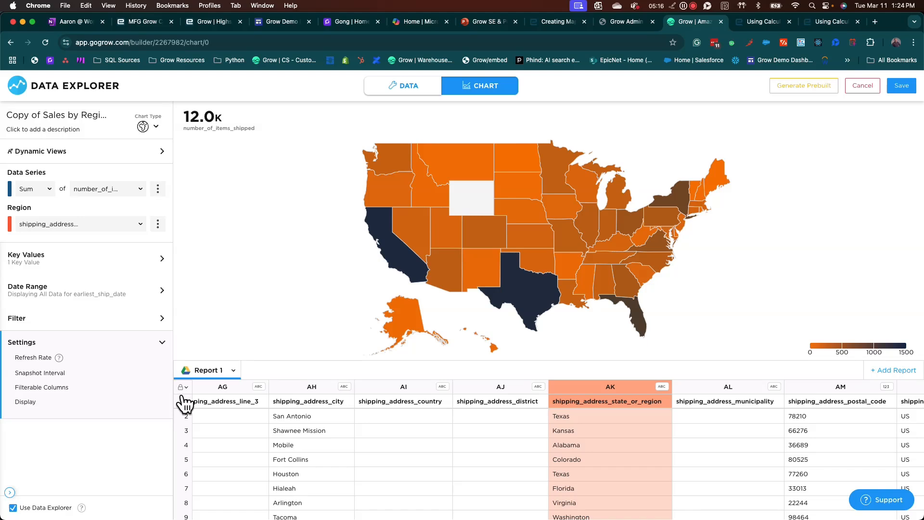
left_click(151, 154)
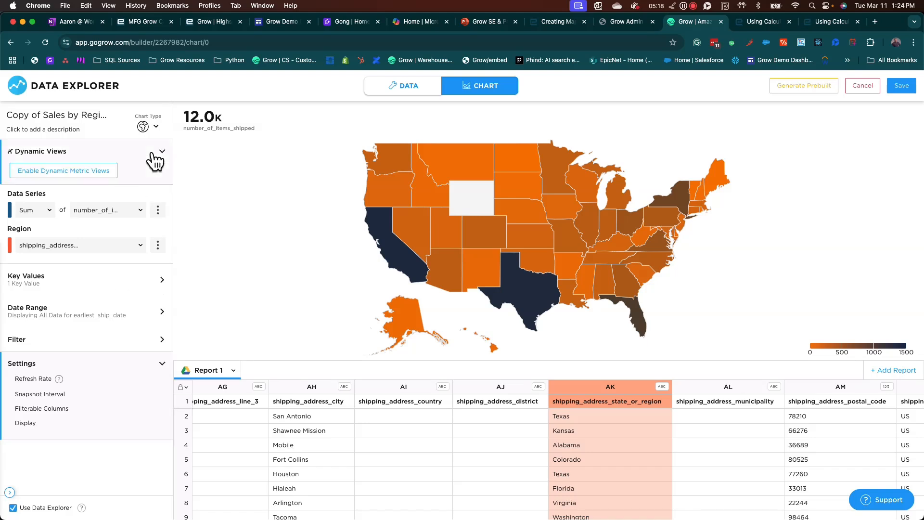